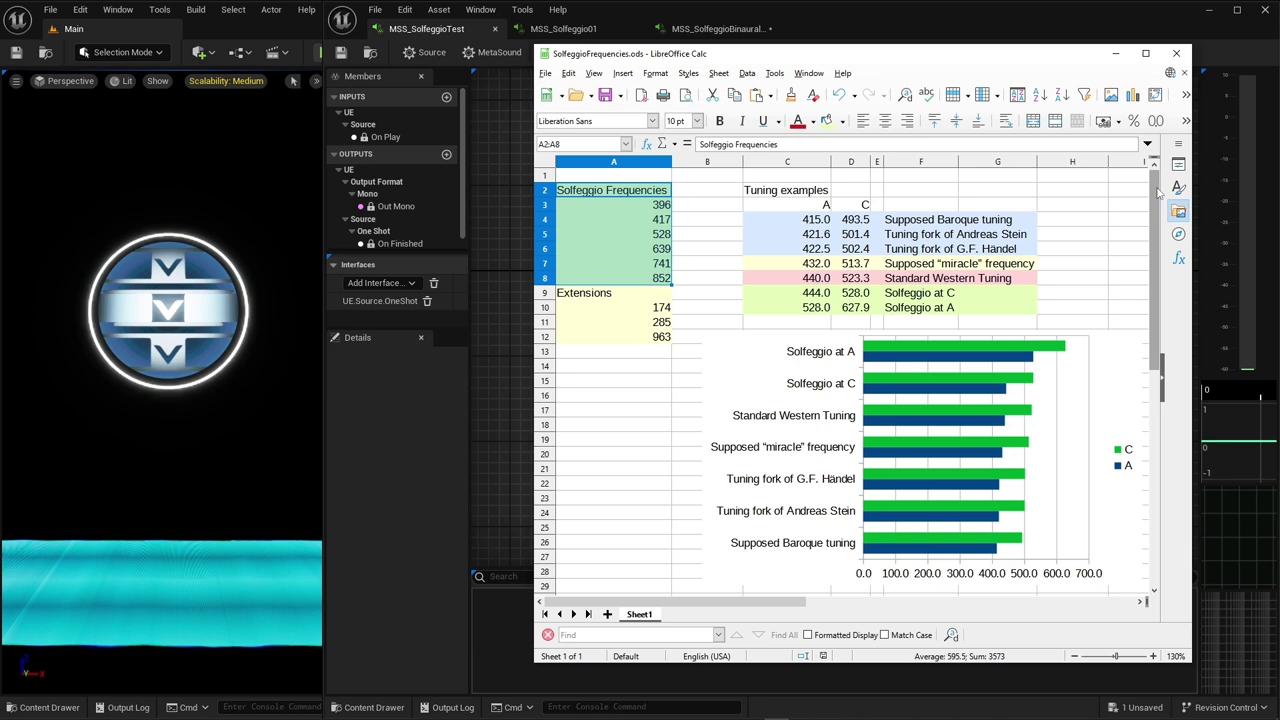
Step: In the spreadsheet, select the six main Solfeggio frequencies, then the 174–963 extension frequencies
click(682, 206)
drag(662, 208, 662, 280)
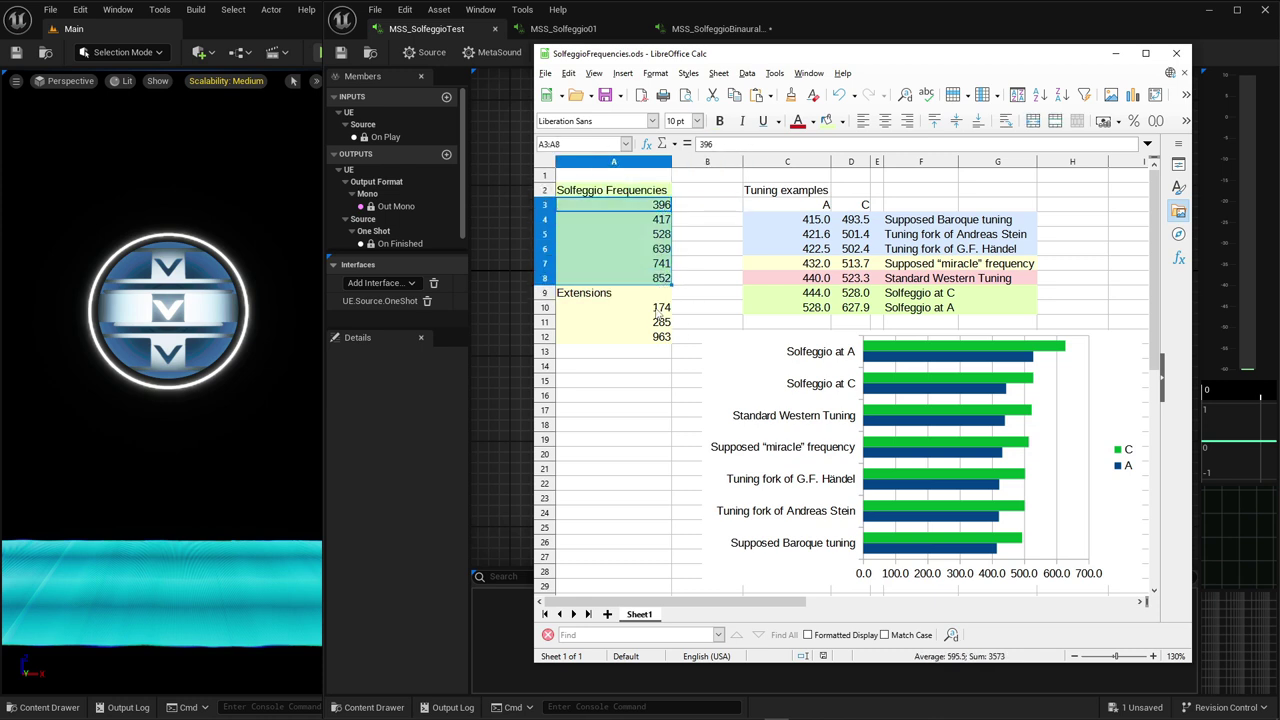
click(664, 312)
drag(664, 310, 668, 340)
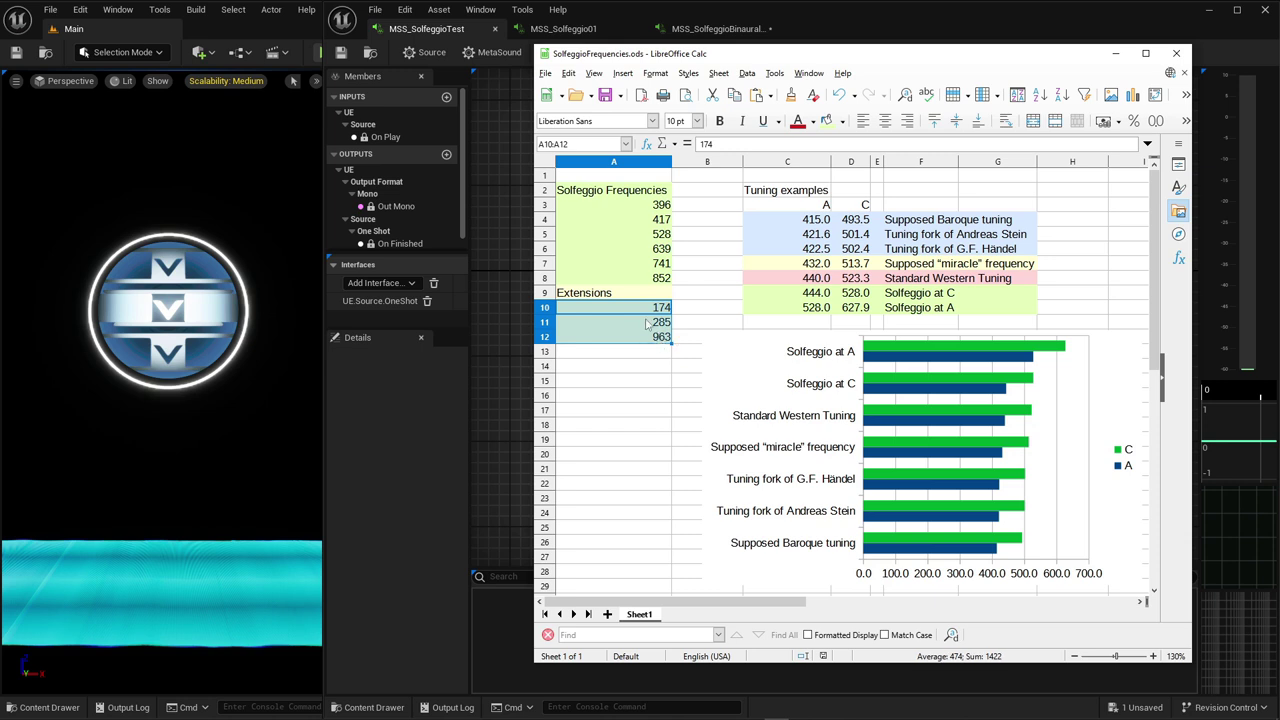
click(698, 295)
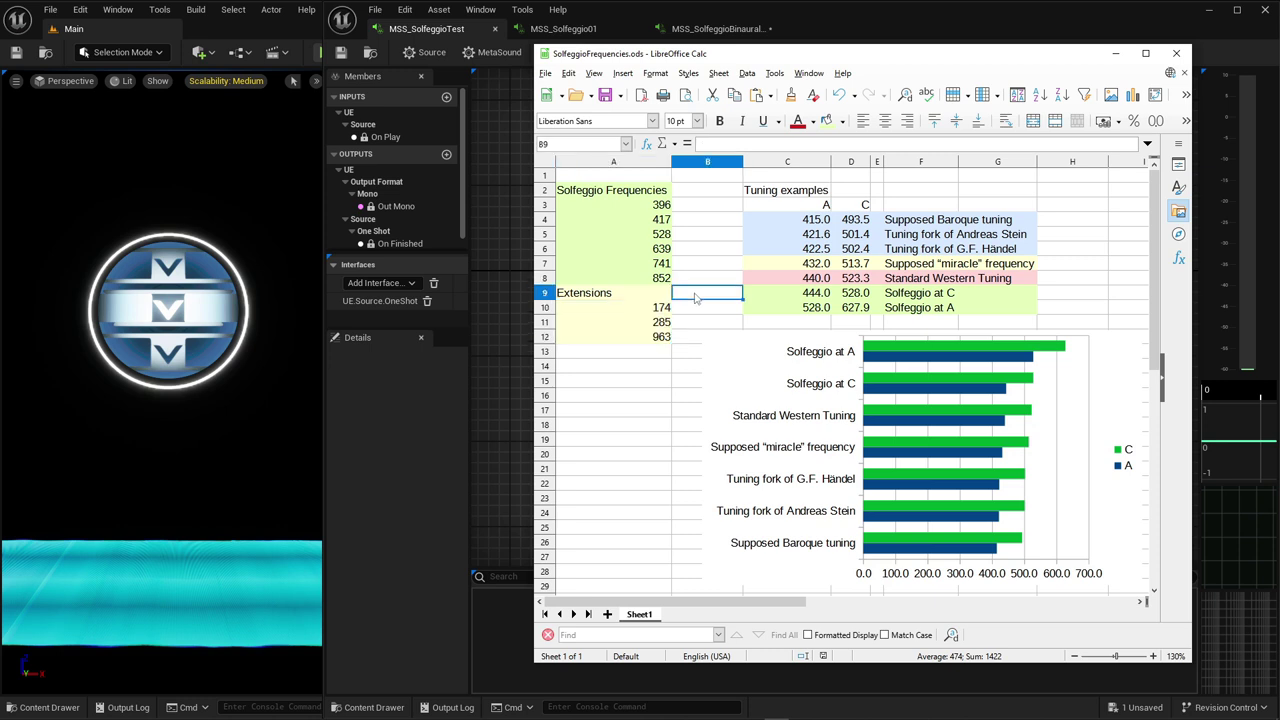
Step: Review the A tuning values, including 415 Baroque and the Stein and Handel tuning forks
click(788, 220)
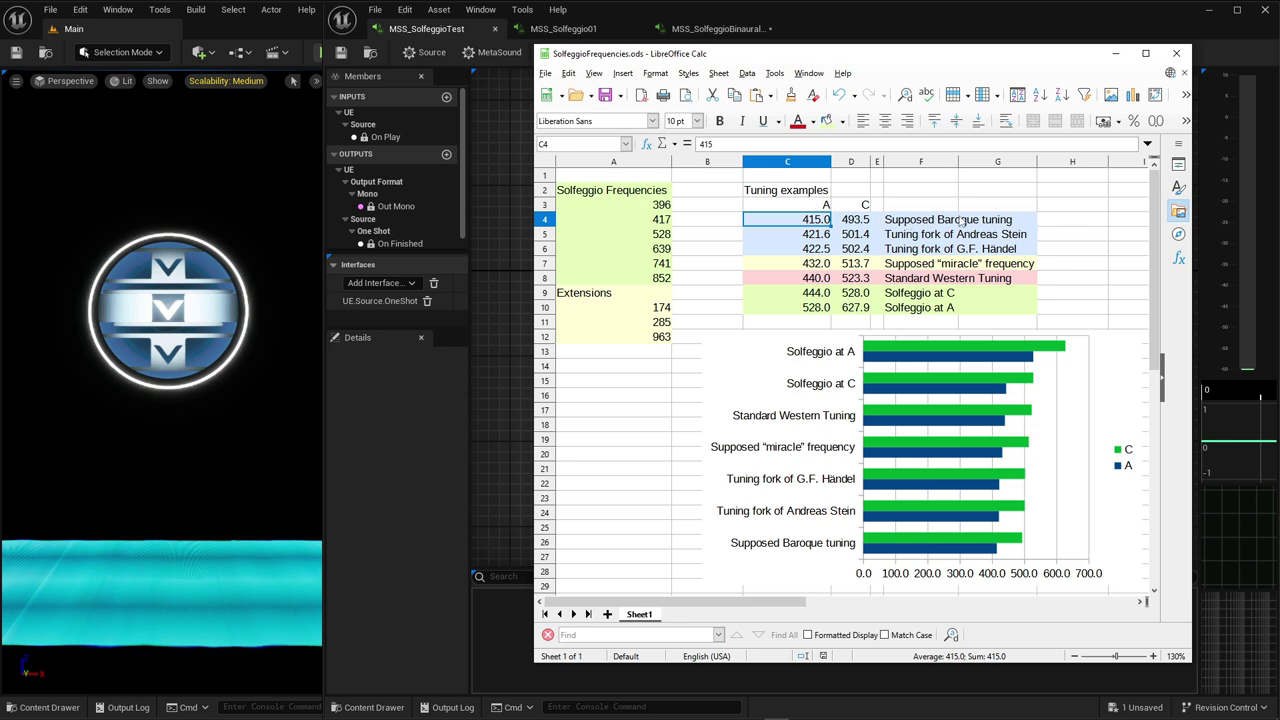
click(814, 236)
click(822, 250)
drag(822, 250, 821, 240)
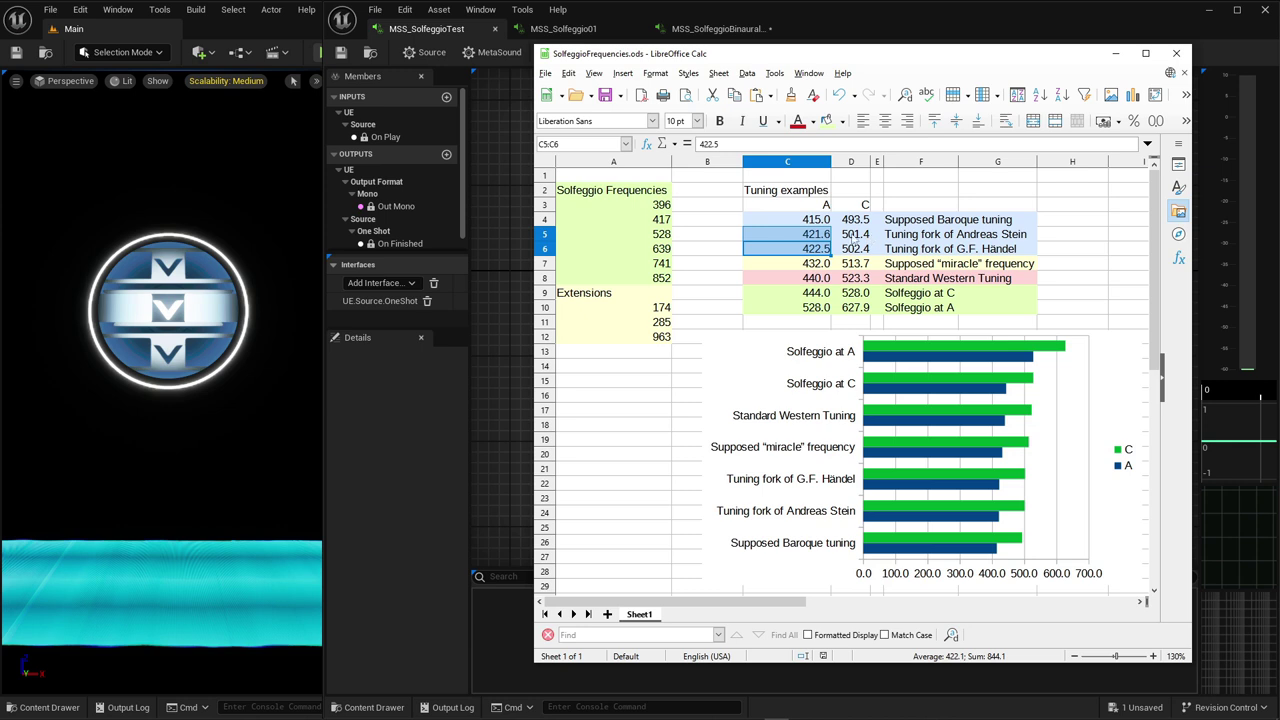
click(818, 233)
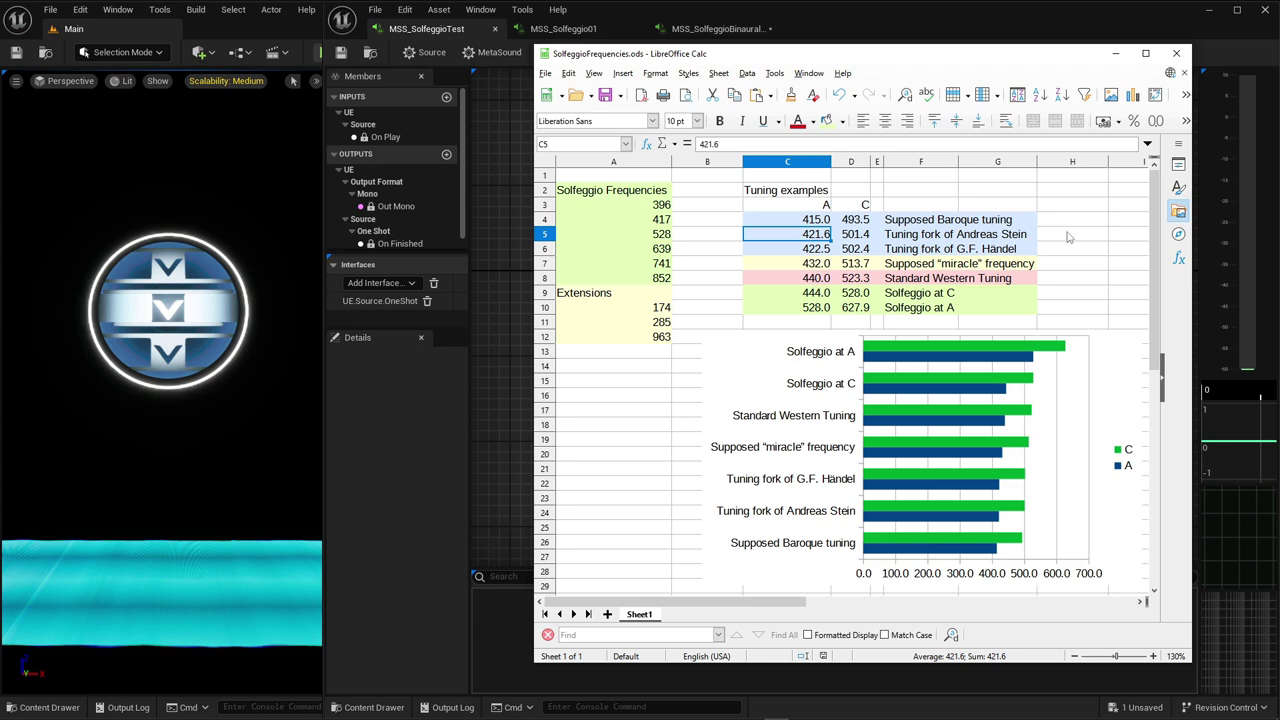
click(817, 252)
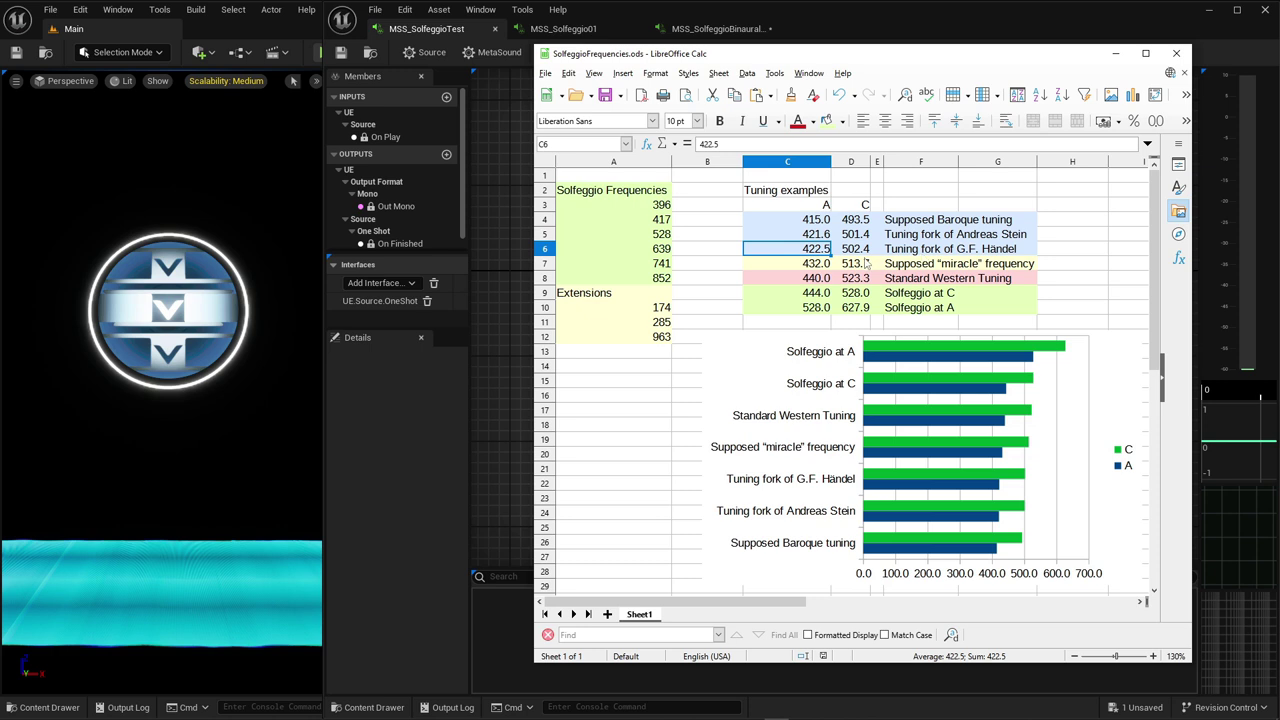
drag(807, 206, 814, 308)
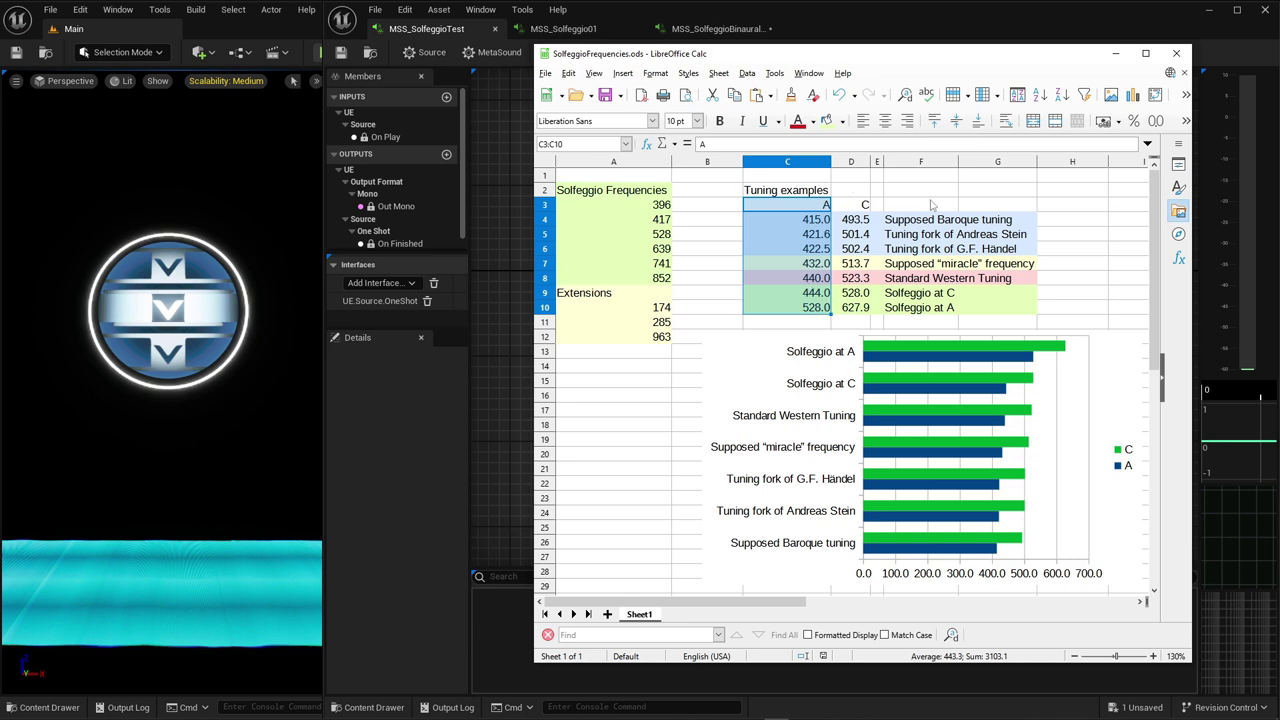
Step: Check the 440 and 444 A values and the formulas deriving C from A
click(824, 206)
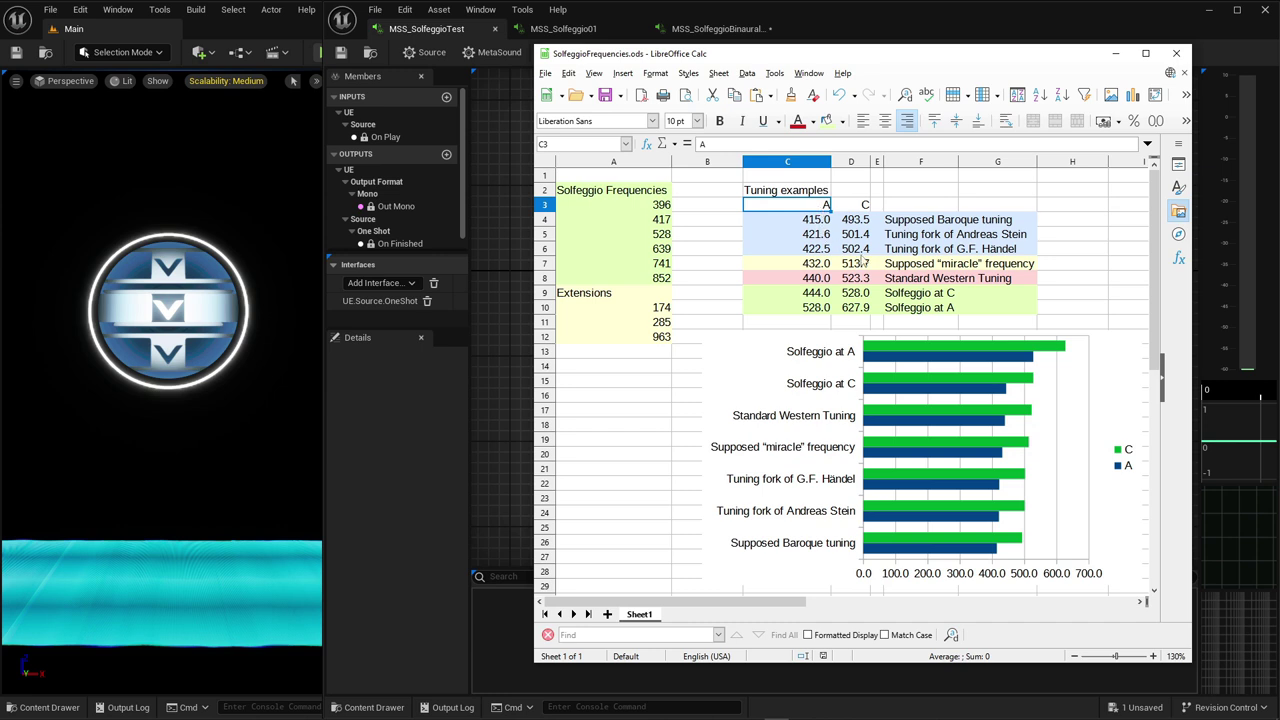
click(856, 207)
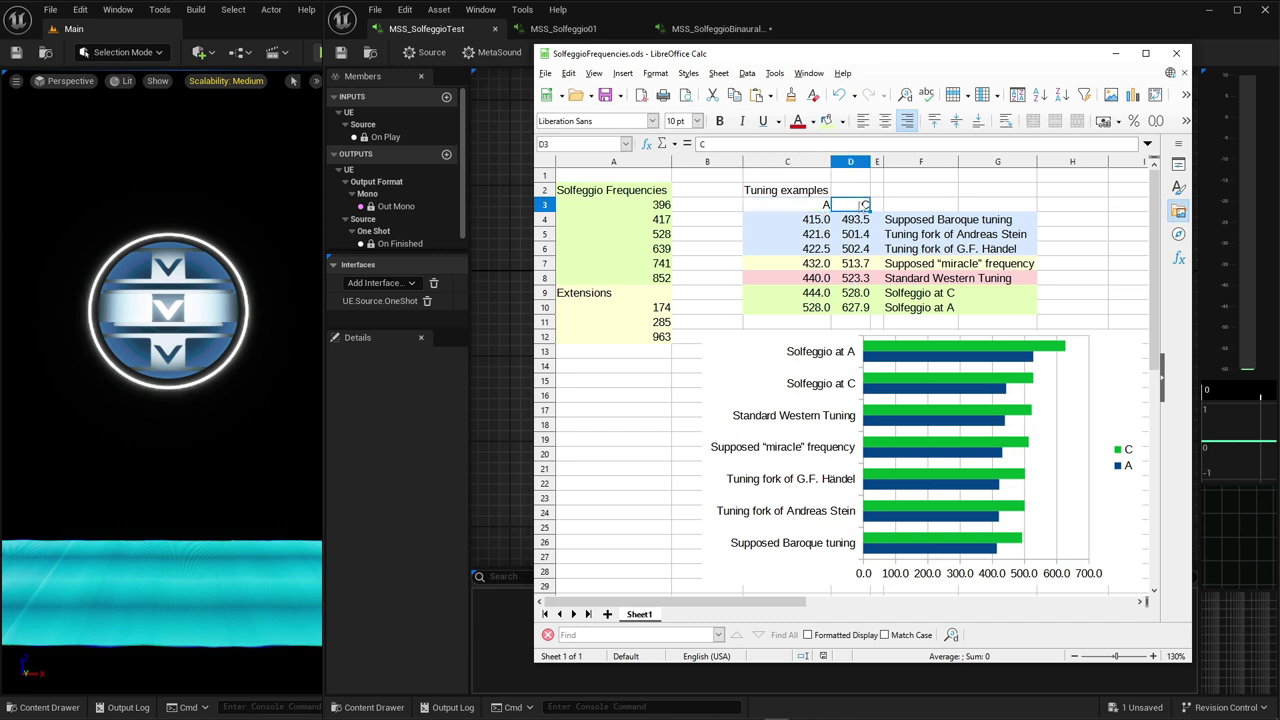
click(815, 281)
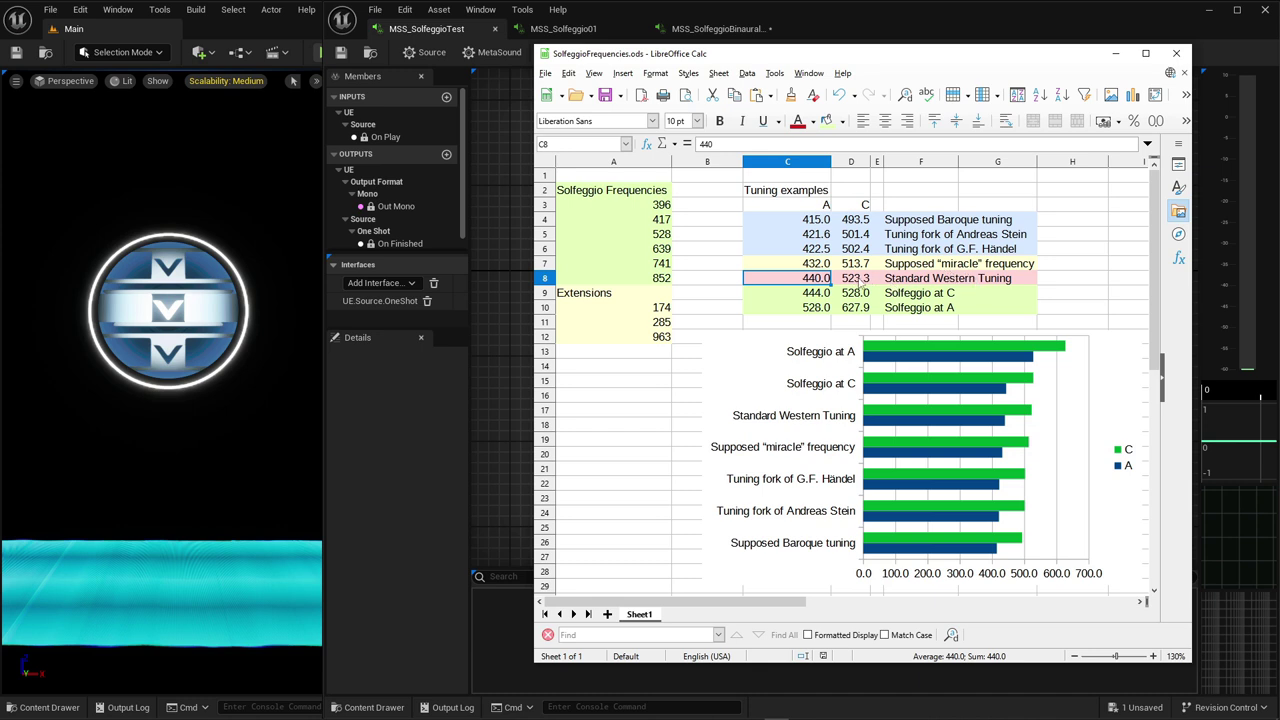
click(862, 280)
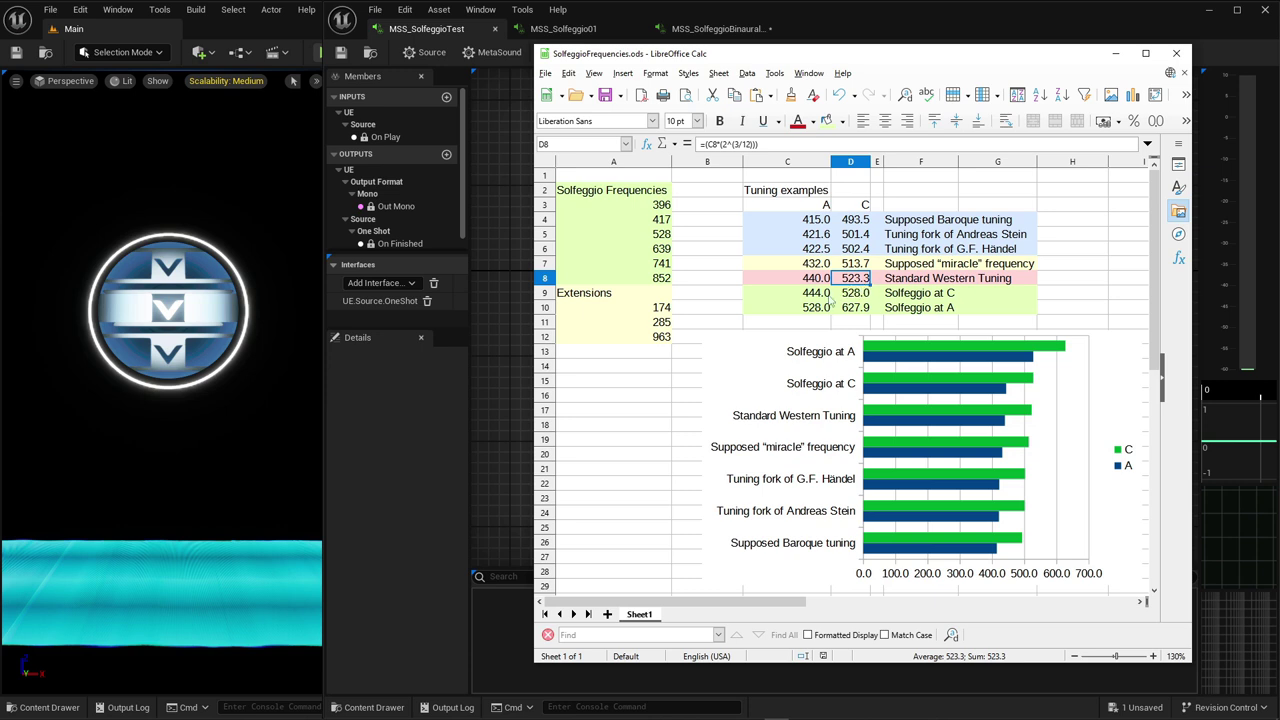
click(818, 294)
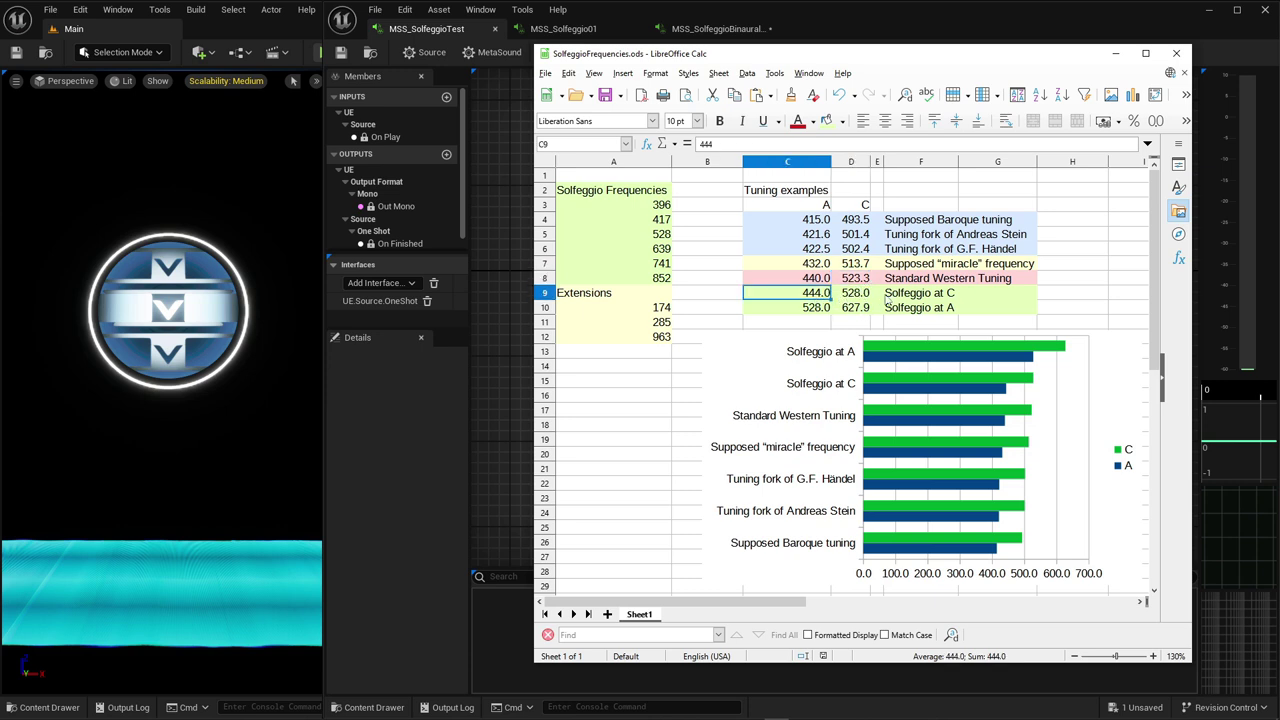
click(860, 296)
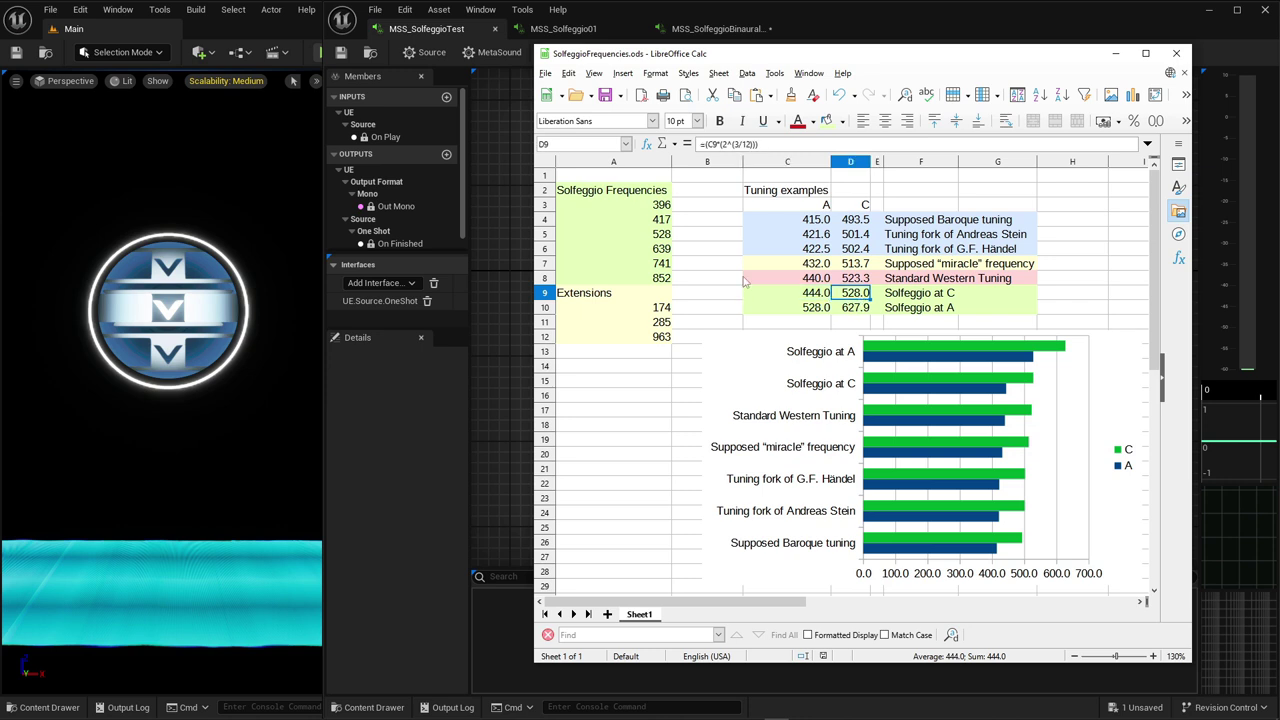
Step: Compare the 528 Solfeggio frequency with the 528 A row and its 627.9 C
click(656, 237)
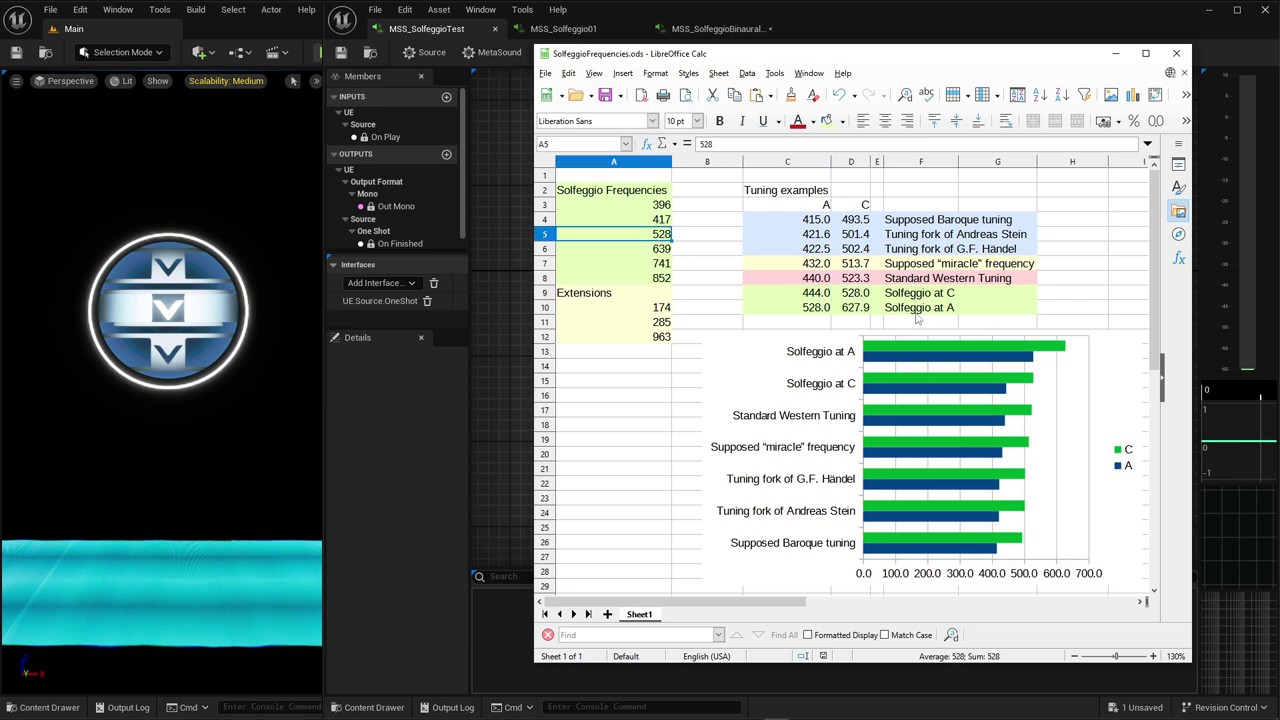
click(812, 312)
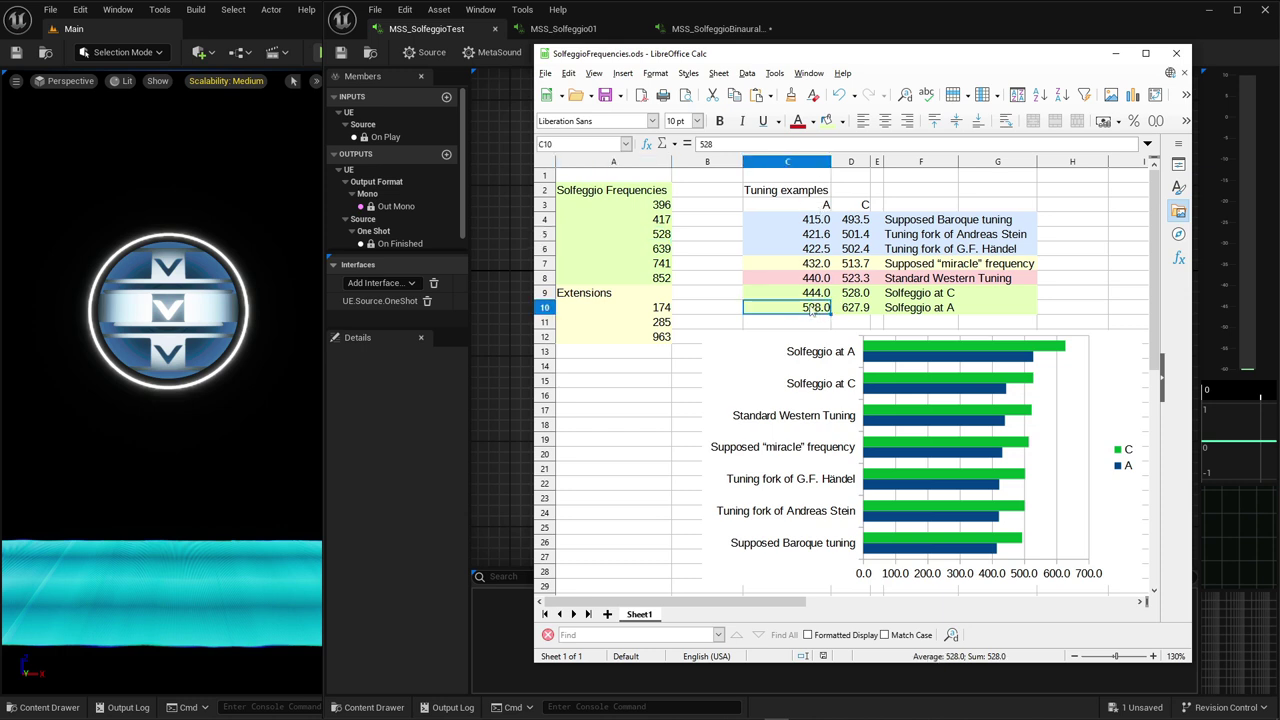
click(661, 238)
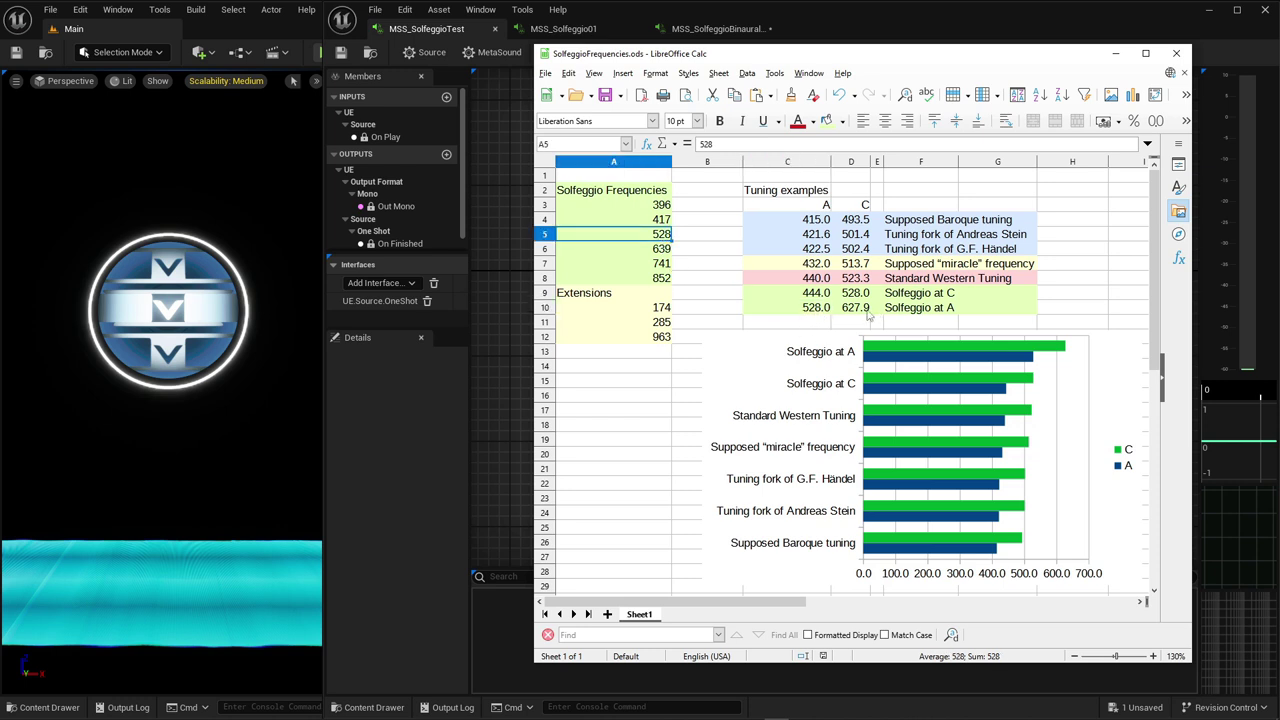
click(848, 308)
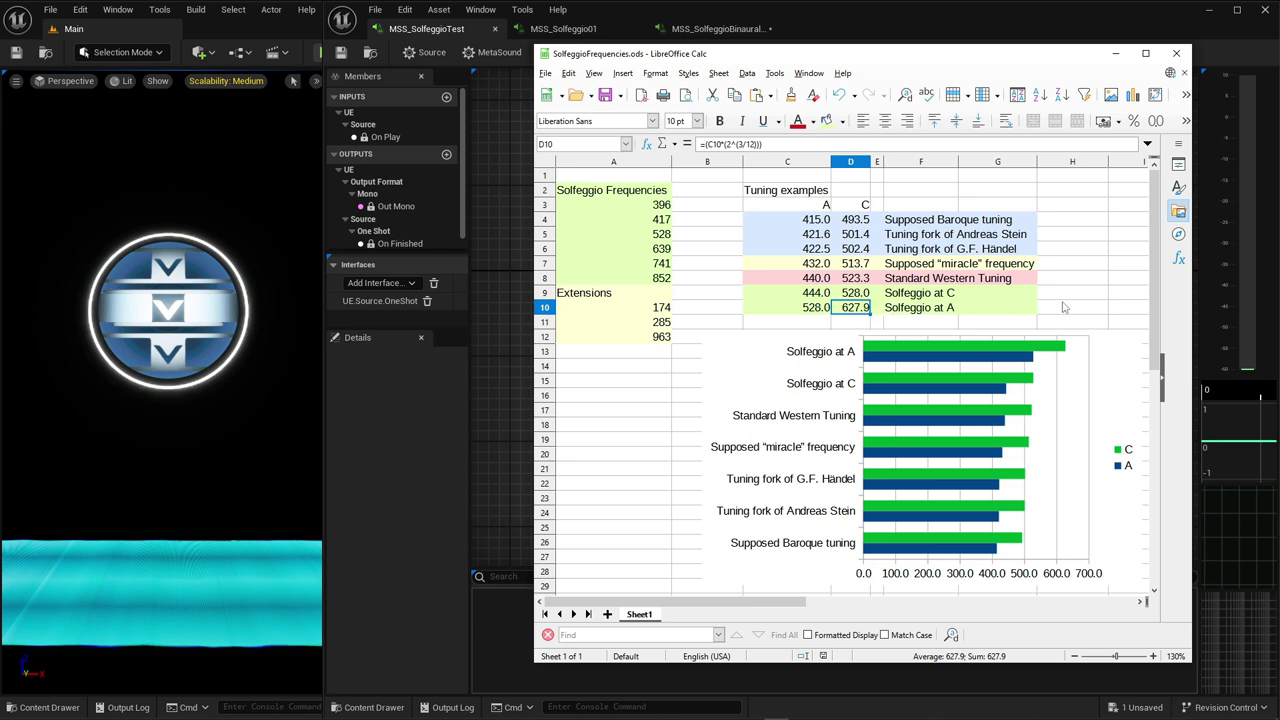
click(1066, 310)
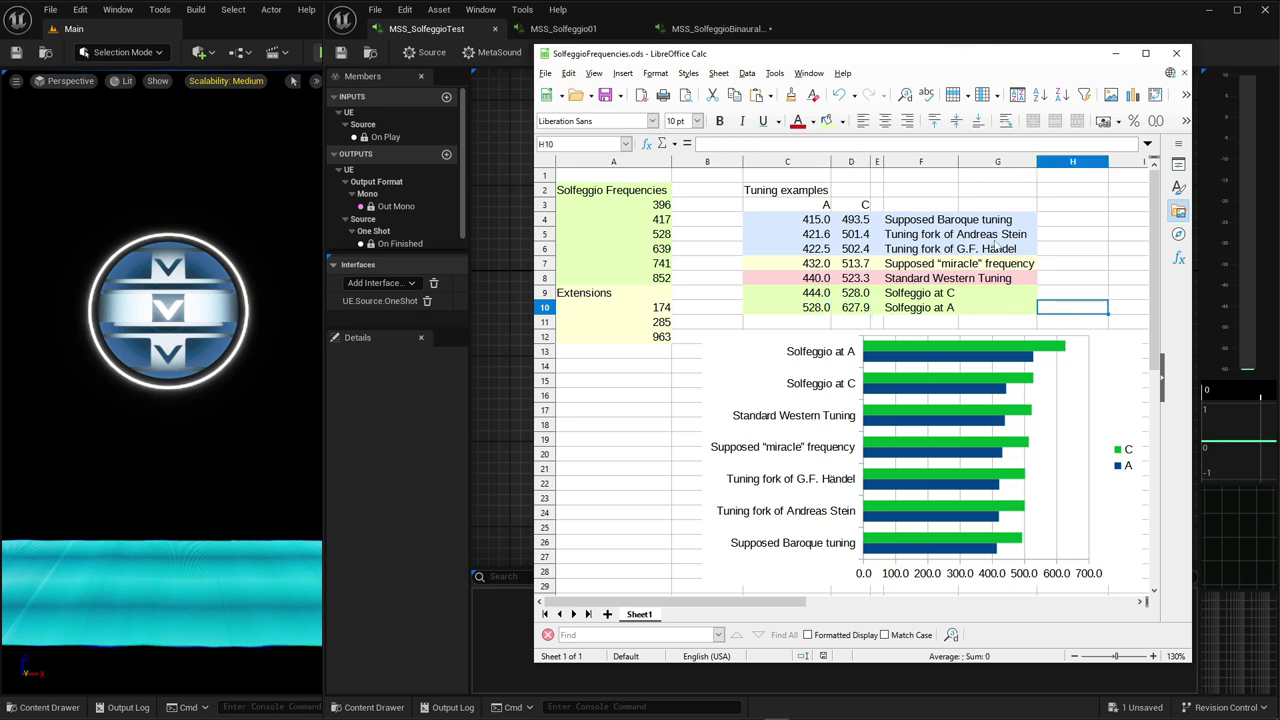
Step: Back in Unreal Engine, add a Sine node from Functions > Generators to the MetaSound graph
click(975, 27)
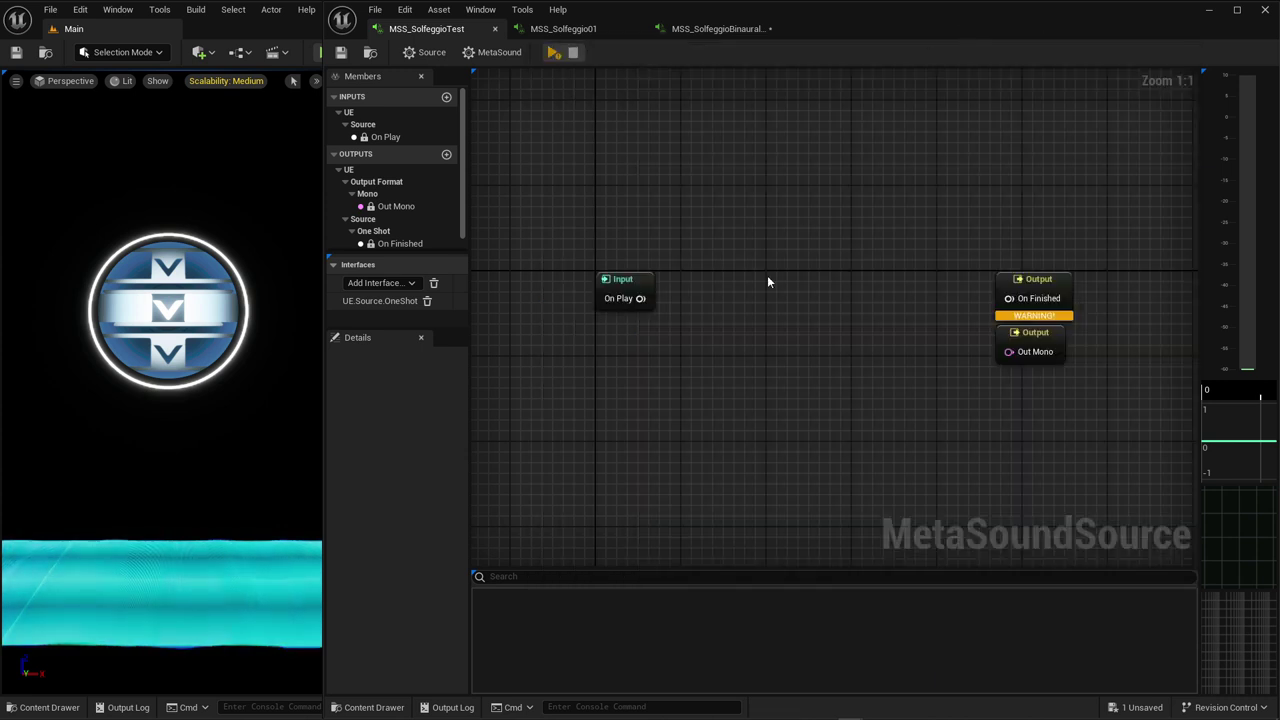
right_click(620, 381)
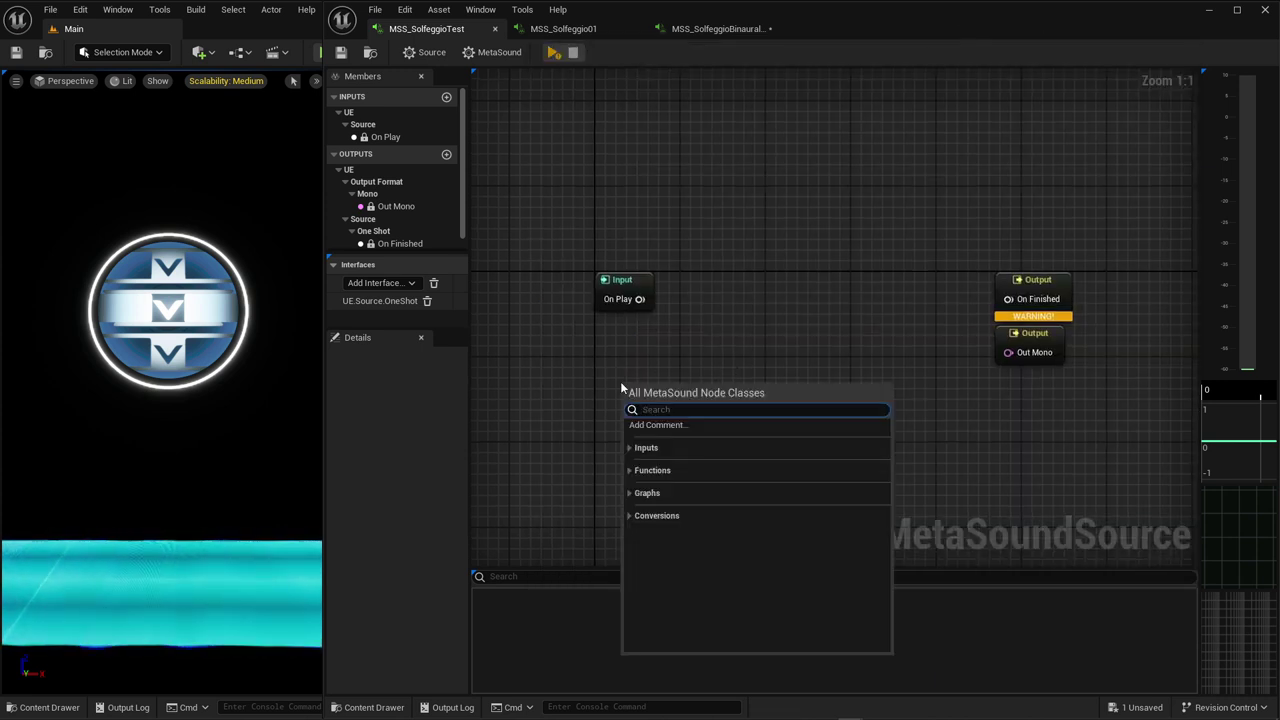
click(629, 469)
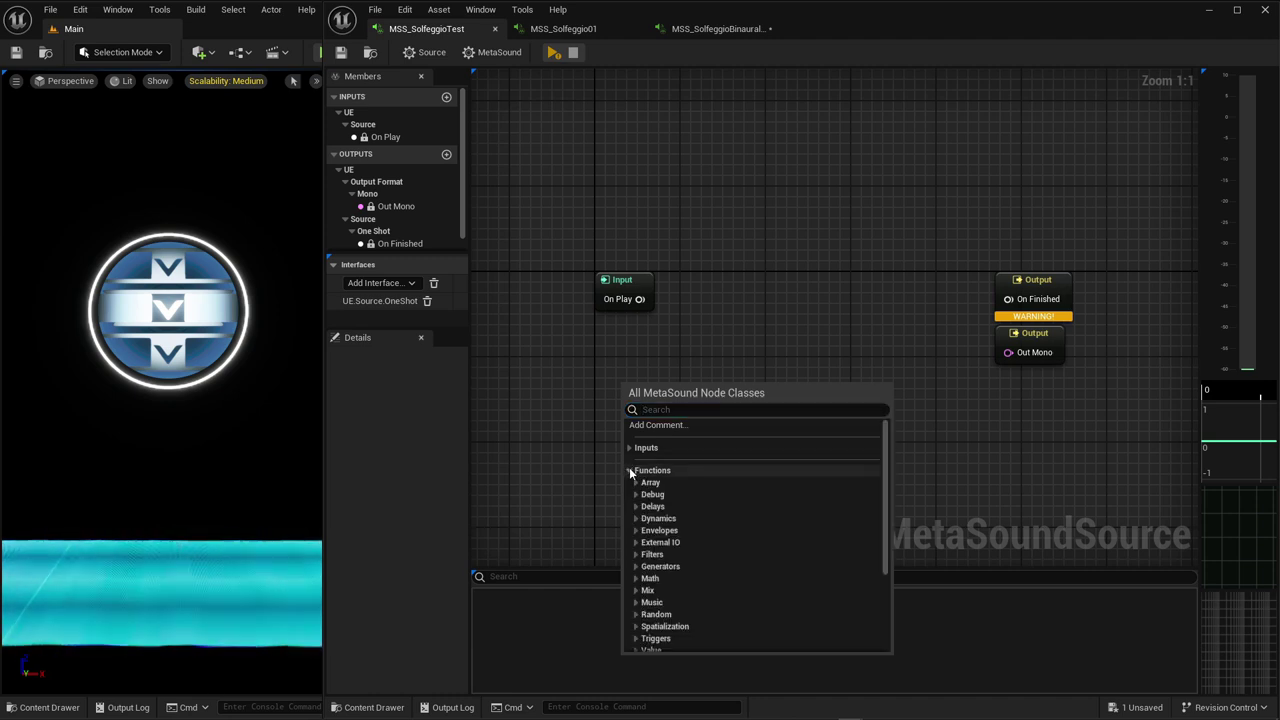
click(636, 567)
scroll(660, 606, down, 4)
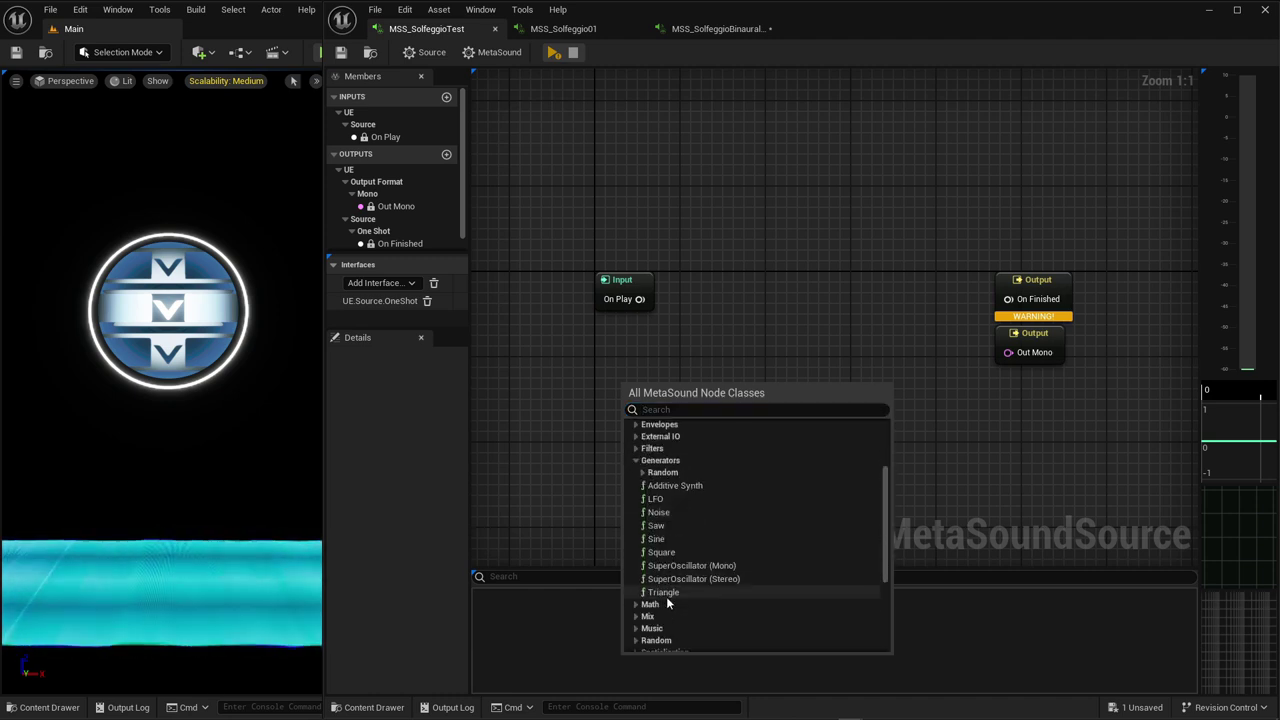
click(655, 534)
Step: Wire the Sine Audio output to Out Mono, remove UE.Source.OneShot, and start the preview
drag(806, 342, 1012, 353)
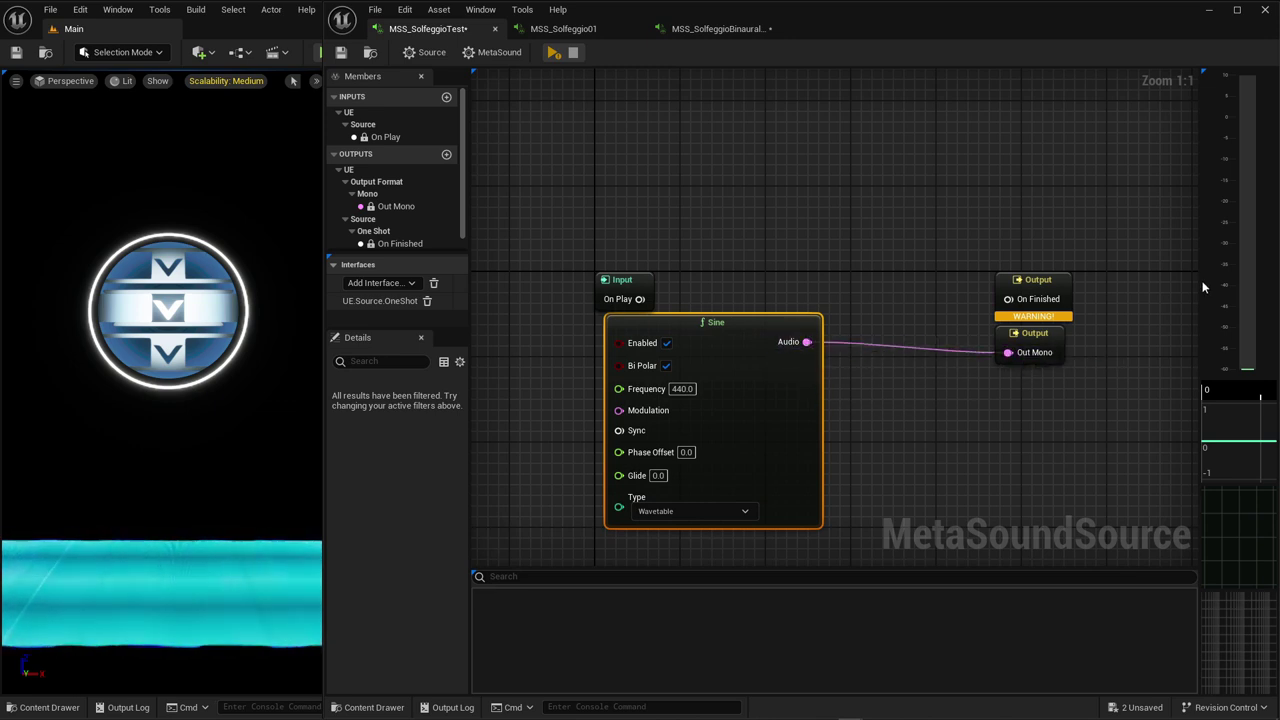
click(427, 301)
drag(741, 331, 741, 342)
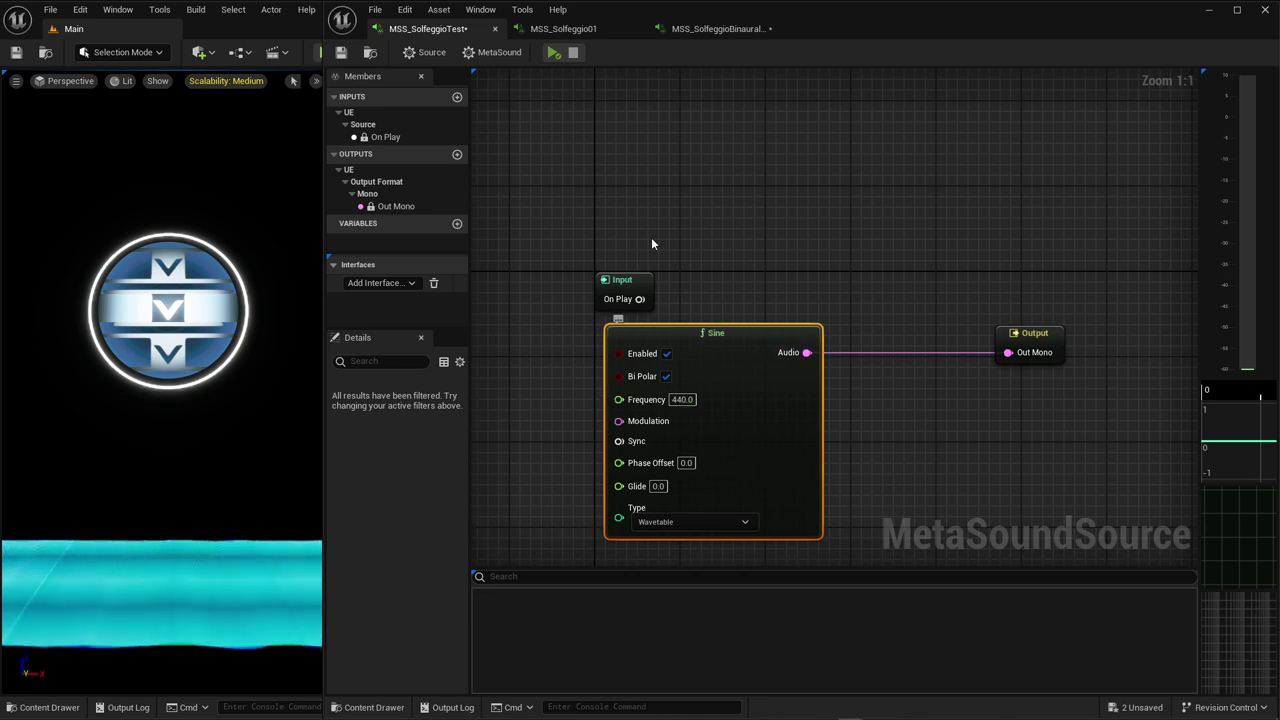
click(553, 52)
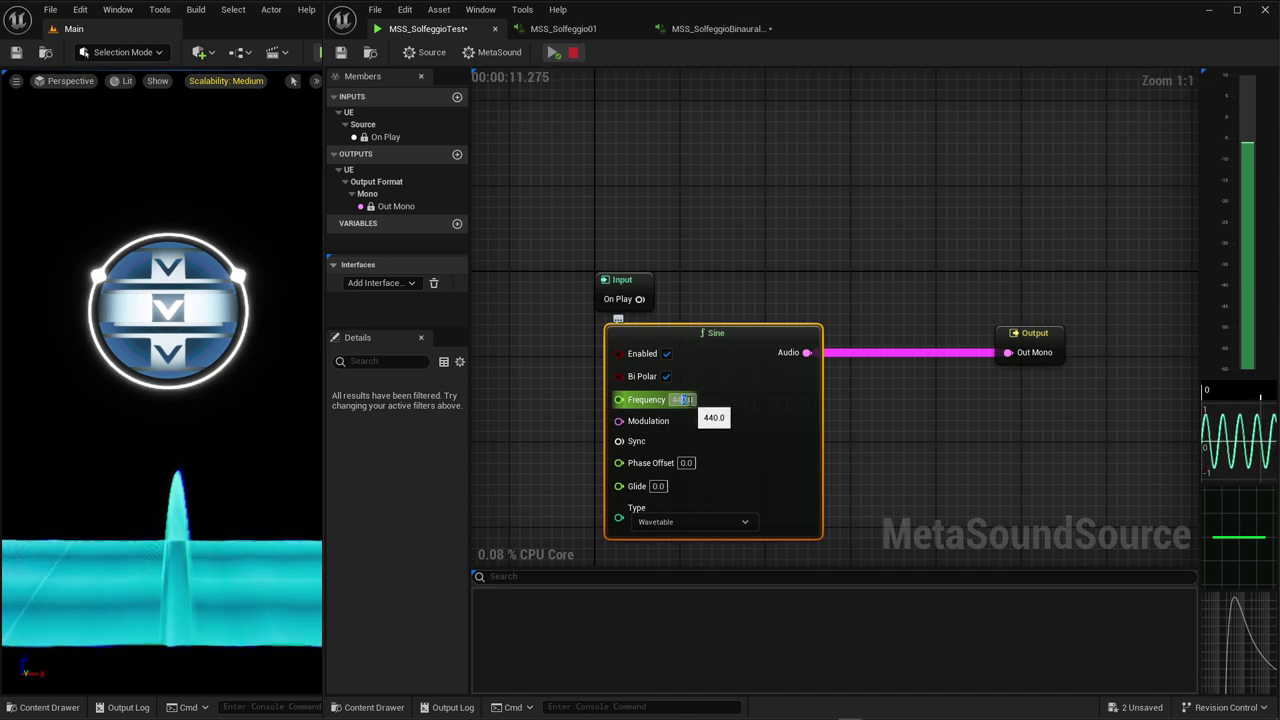
Step: Retune the playing Sine node to 444 Hz, then 528.0 Hz, then enter 432
text(444)
key(Return)
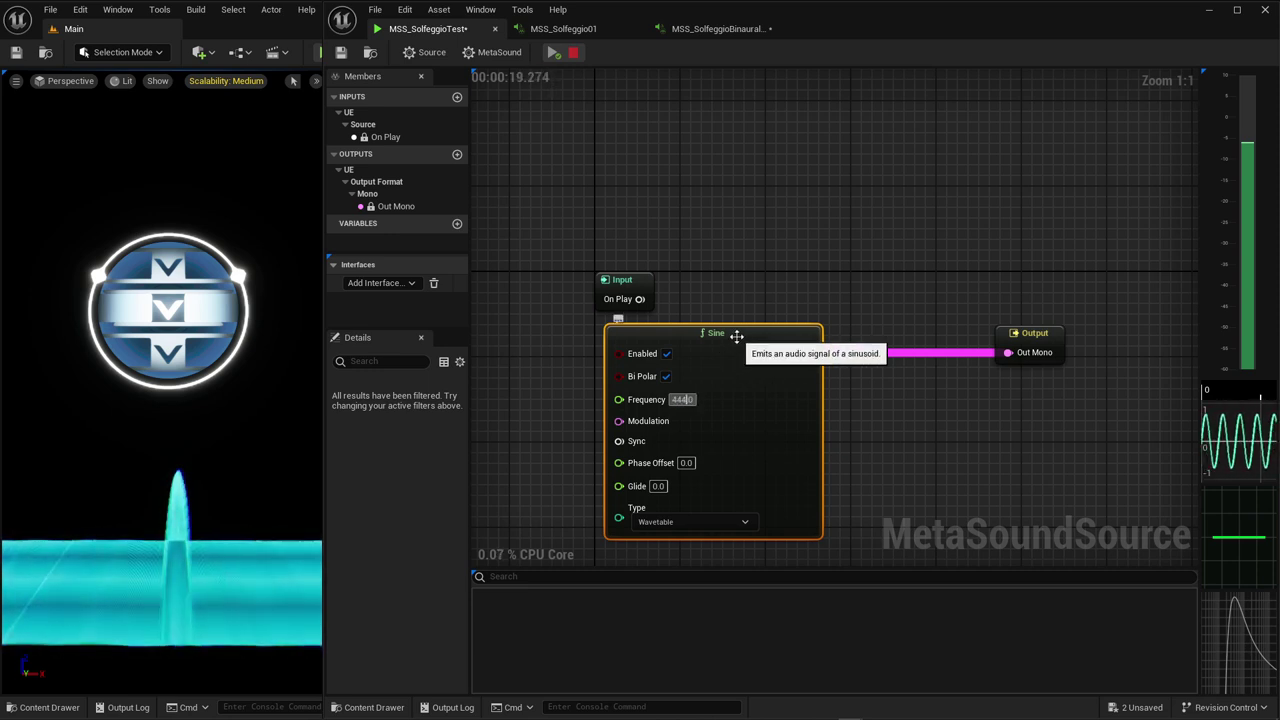
click(733, 255)
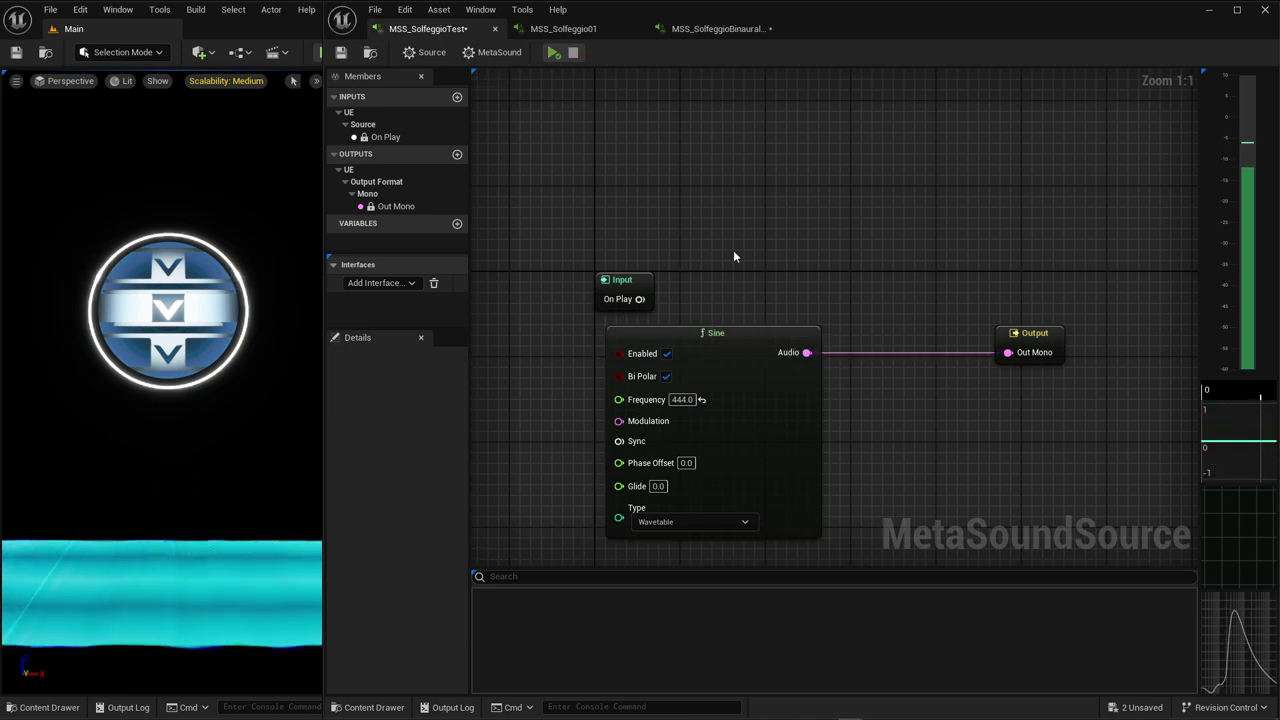
click(615, 401)
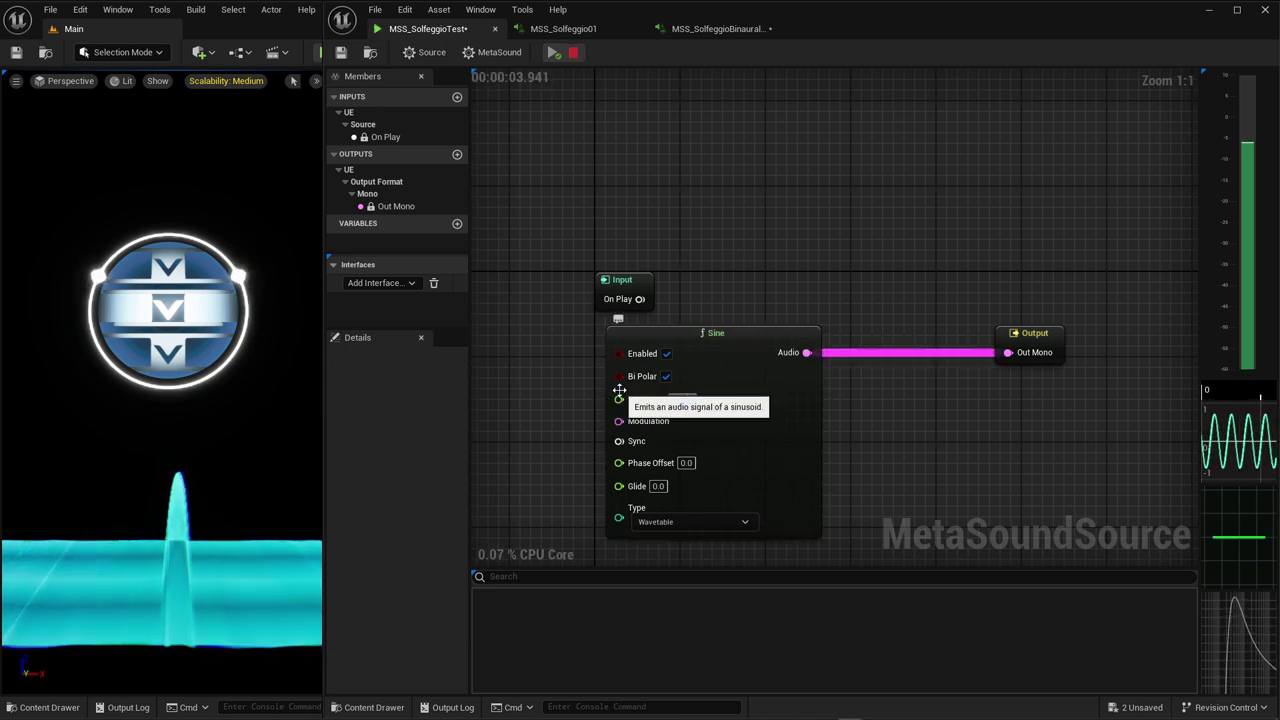
text(528.0)
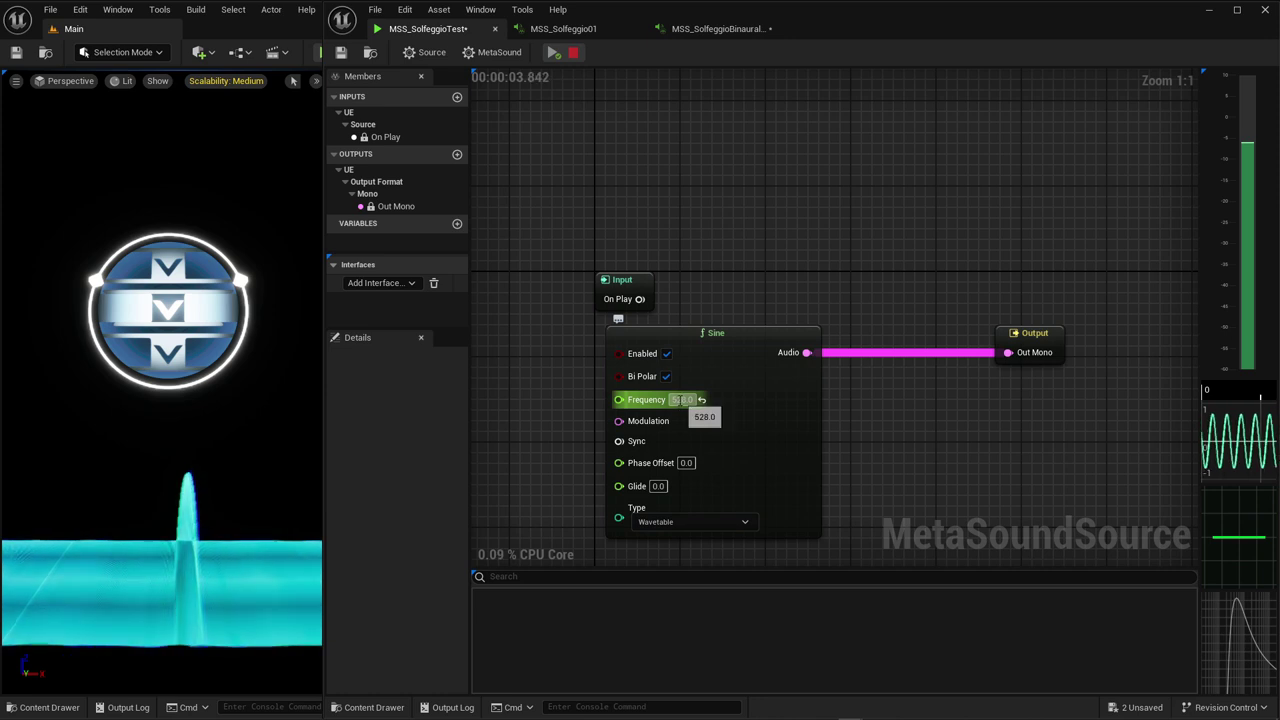
click(683, 399)
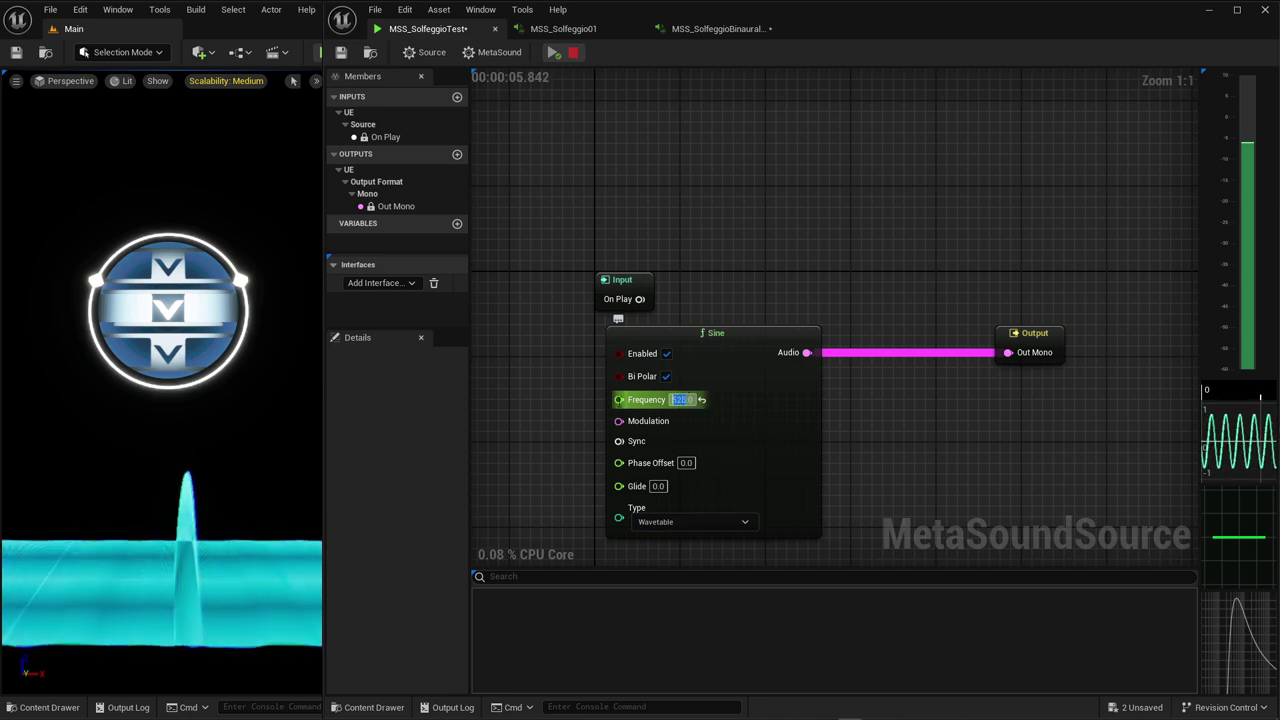
text(432)
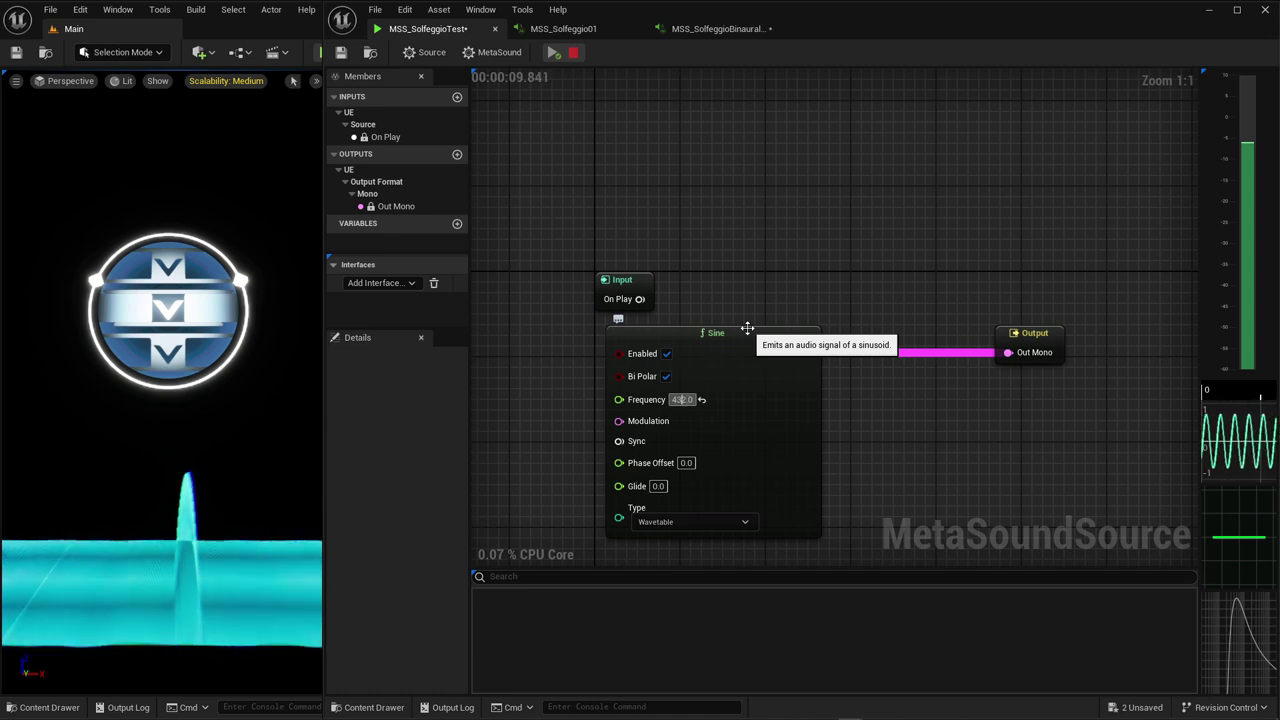
Step: Commit 432 Hz, restart the preview, then set the Sine frequency to 440 and then 444
click(747, 294)
key(space)
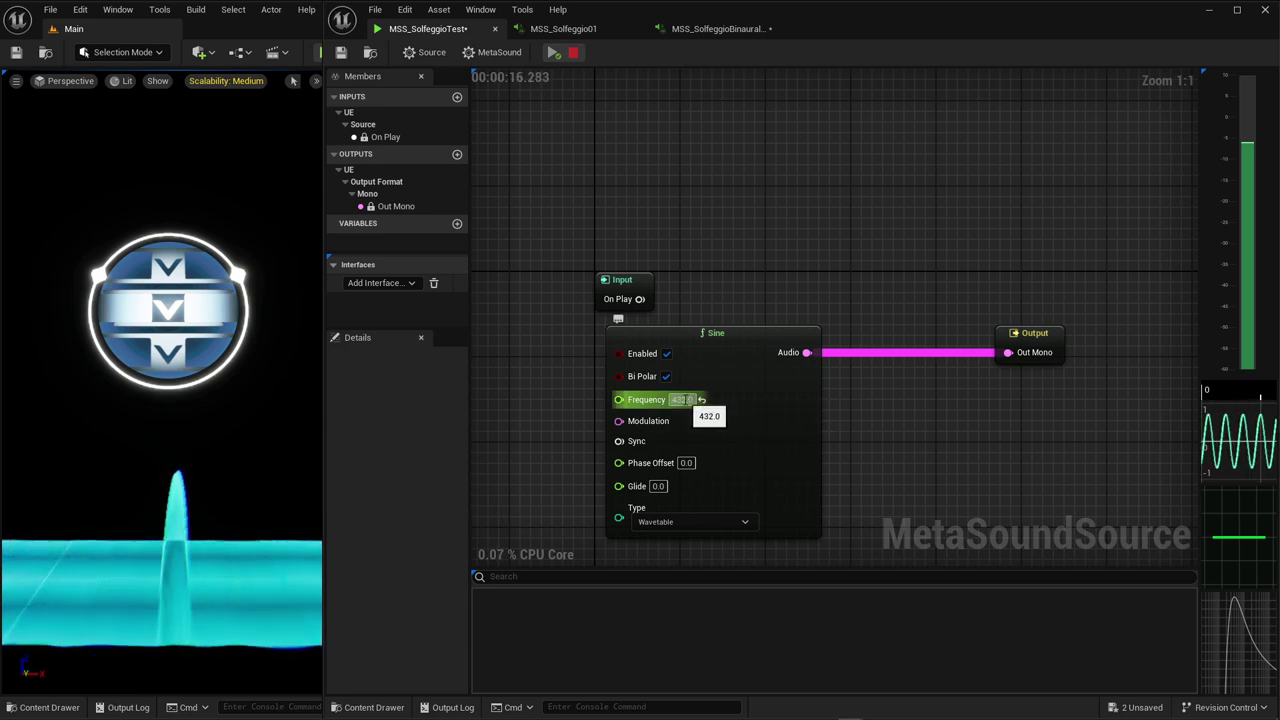
click(676, 400)
key(Delete)
key(Delete)
text(40)
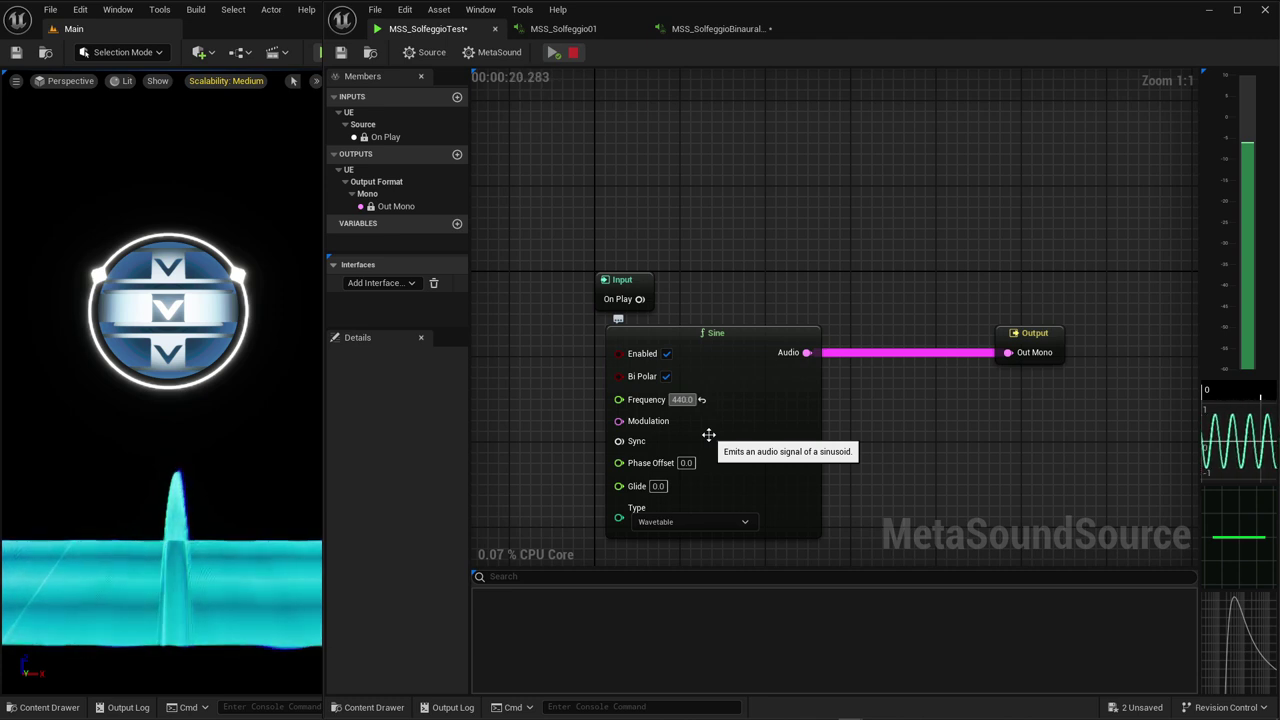
click(706, 269)
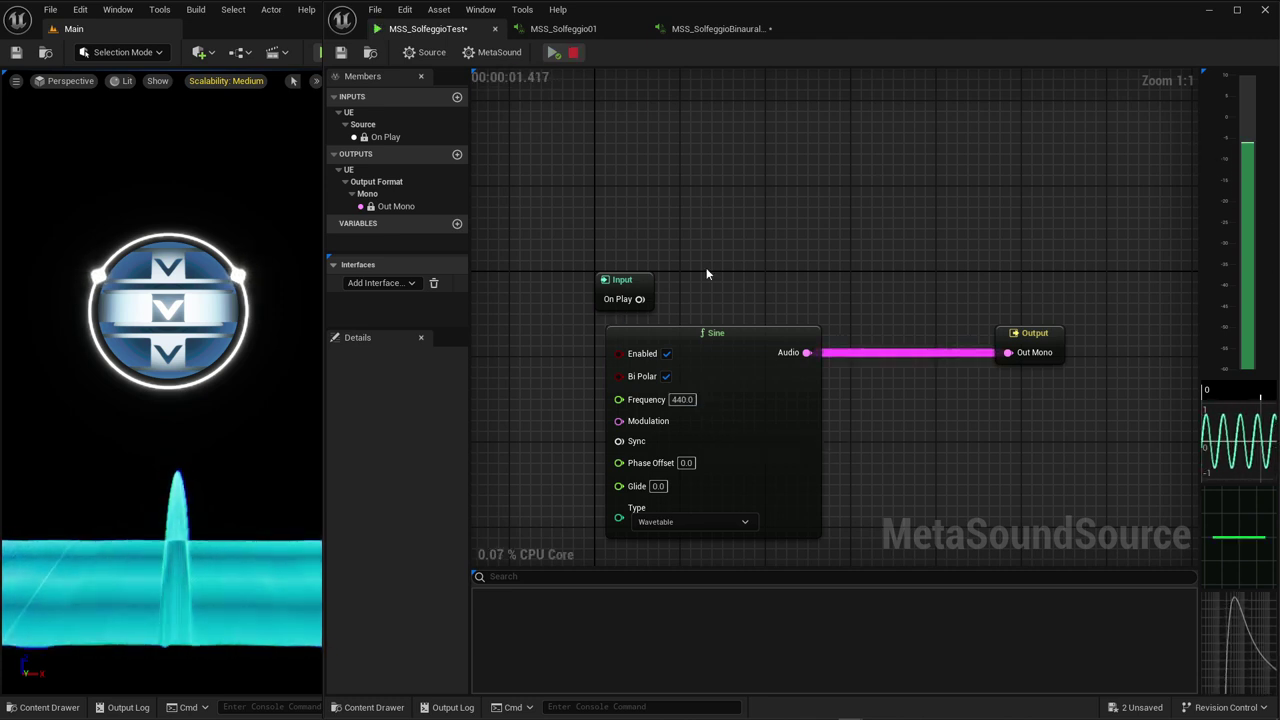
click(684, 399)
text(44)
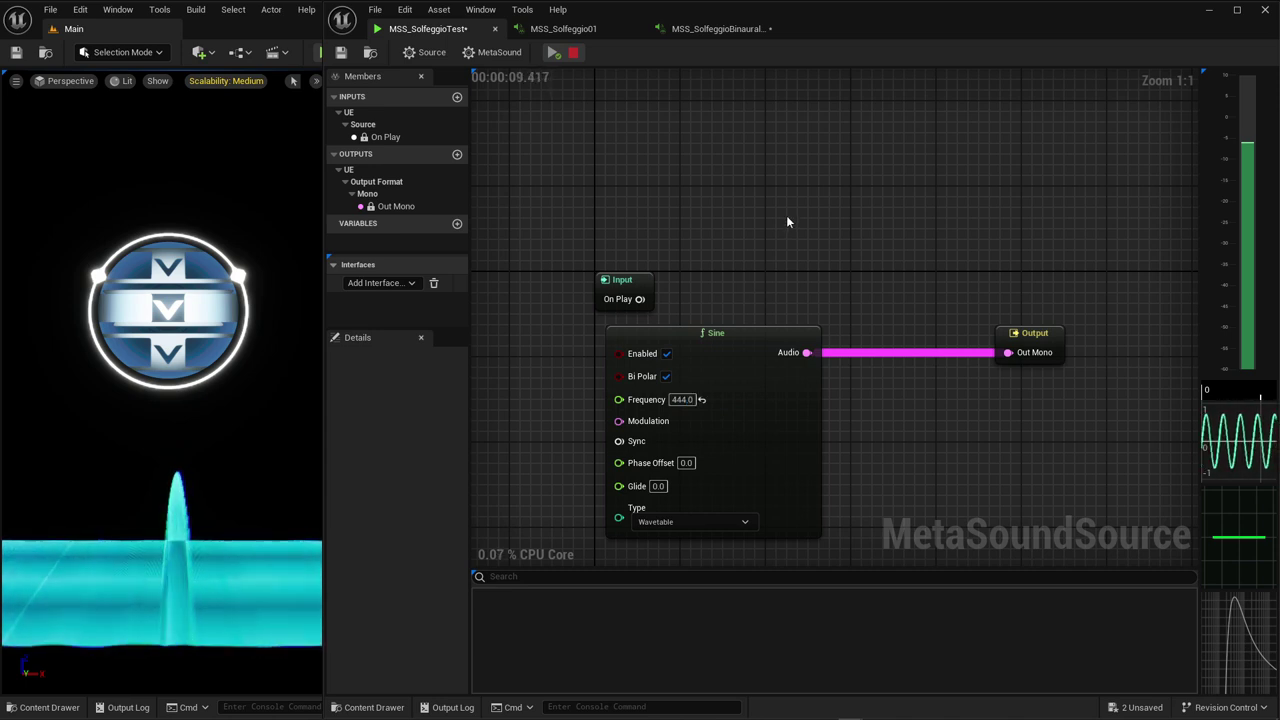